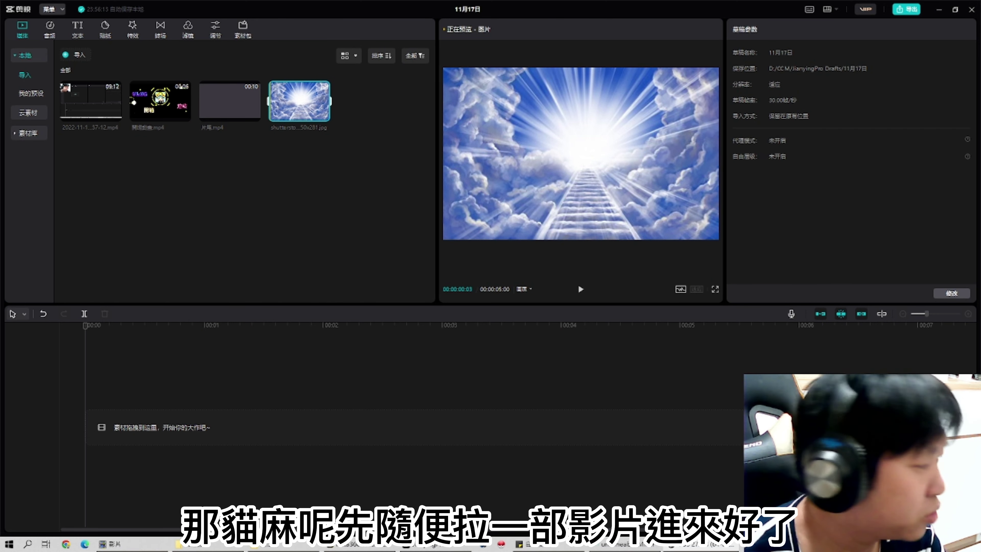
drag(229, 101, 269, 245)
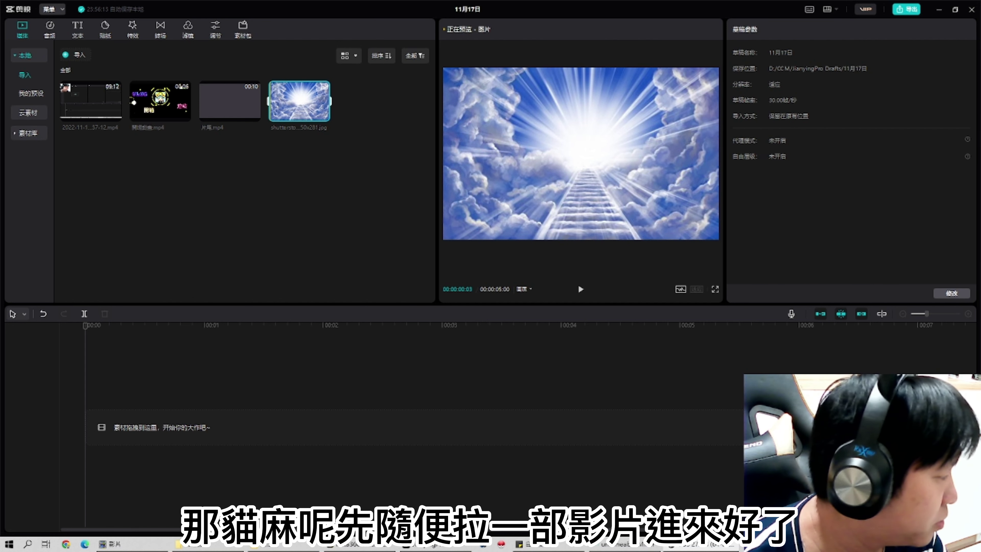
drag(143, 215, 128, 214)
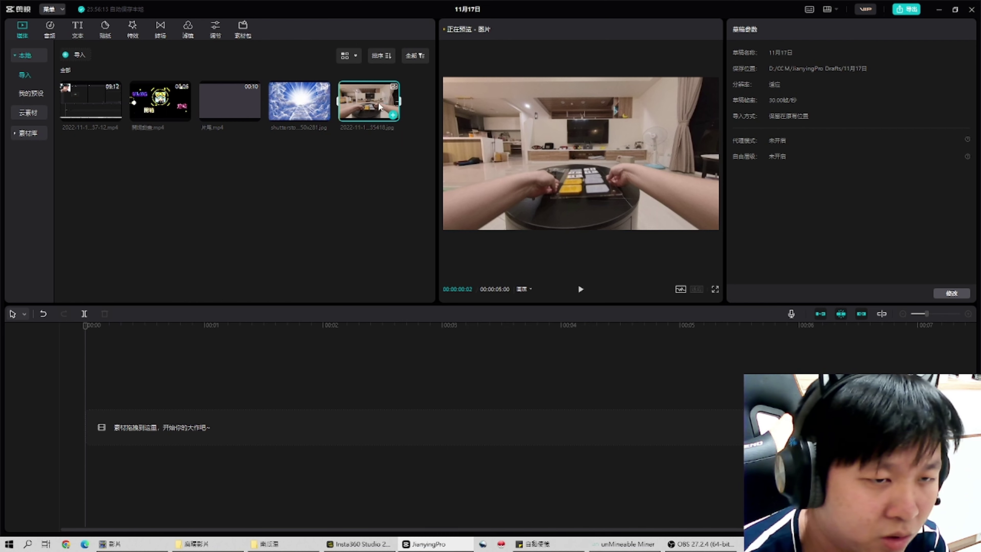
drag(368, 100, 184, 384)
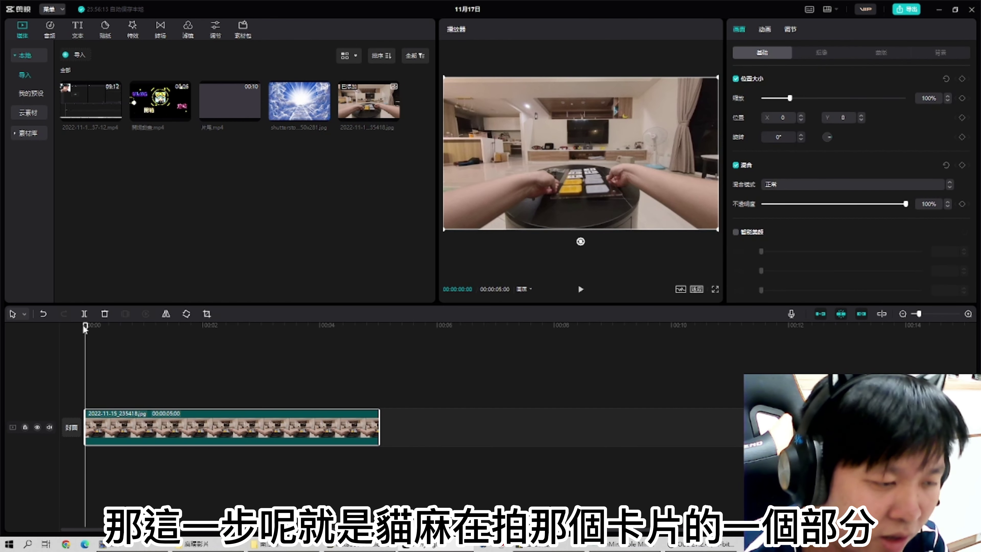
drag(85, 327, 30, 356)
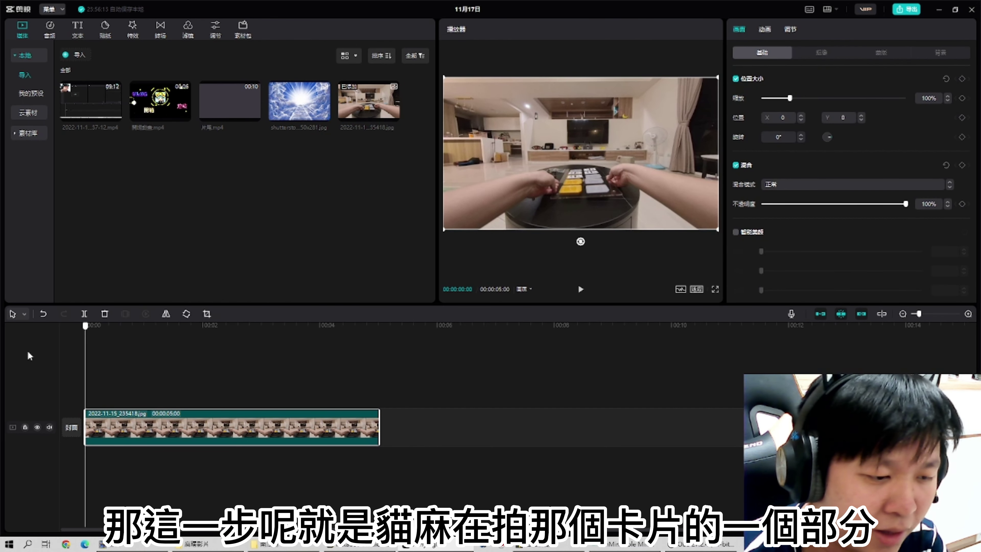
click(201, 350)
click(339, 381)
click(298, 426)
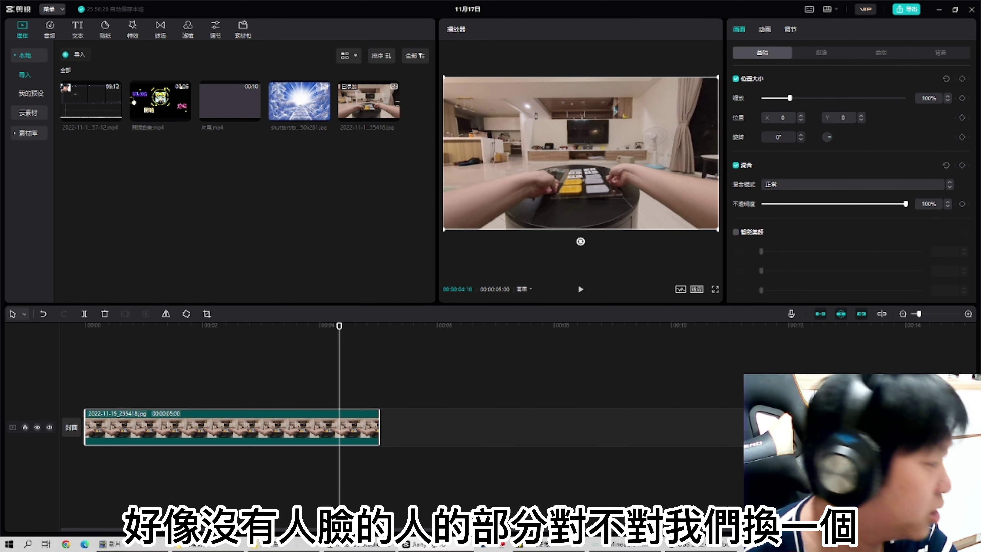
key(Delete)
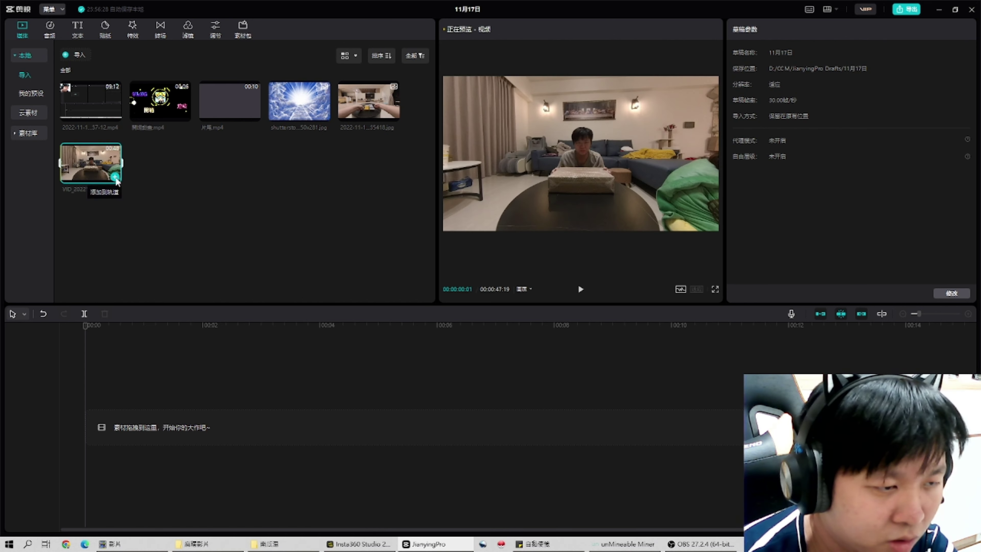
Step: Add VID_20221114_215407_00_001.mp4 to the timeline, trim off everything after 00:00:13:14, and return the playhead to the start
click(115, 177)
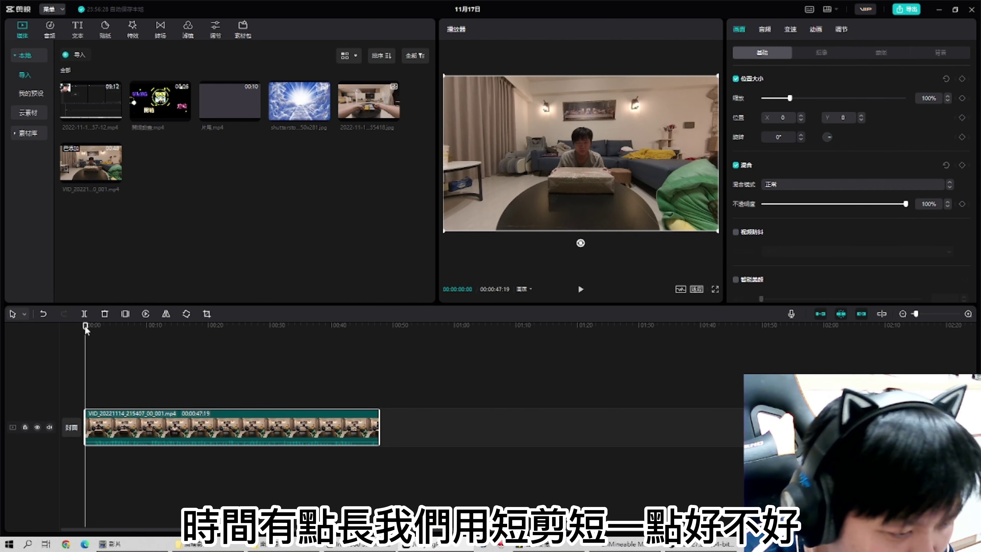
drag(86, 328, 168, 326)
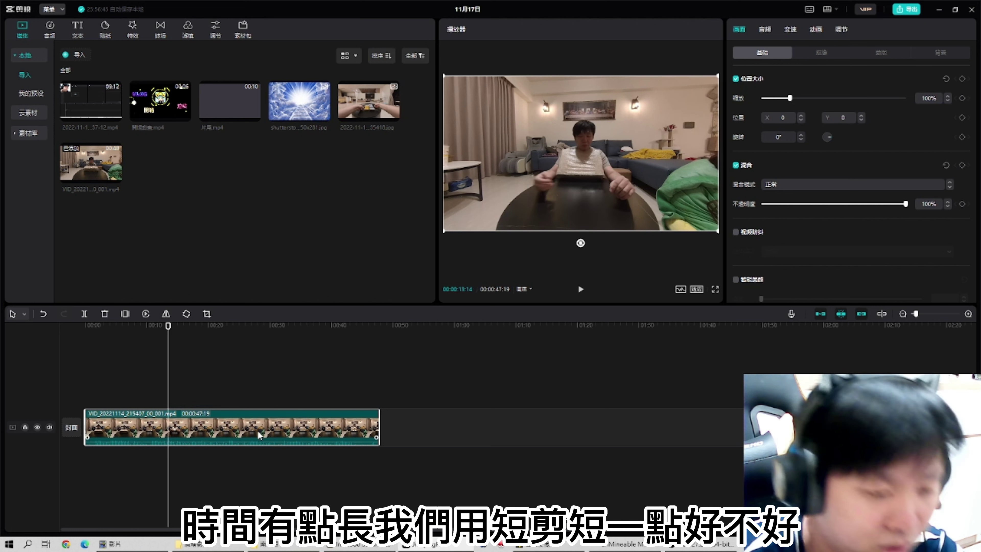
click(85, 314)
key(Delete)
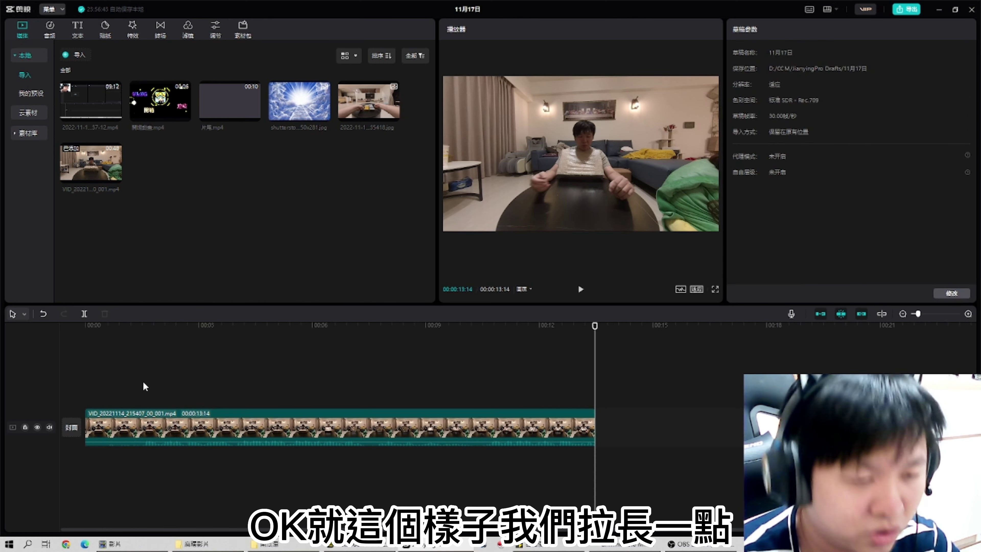
scroll(143, 381, up, 2)
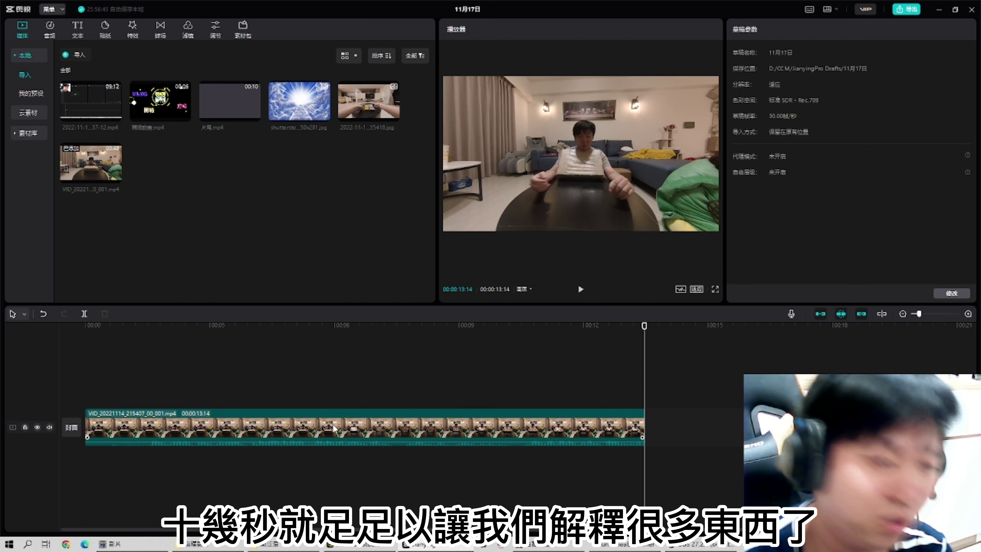
drag(129, 332, 3, 301)
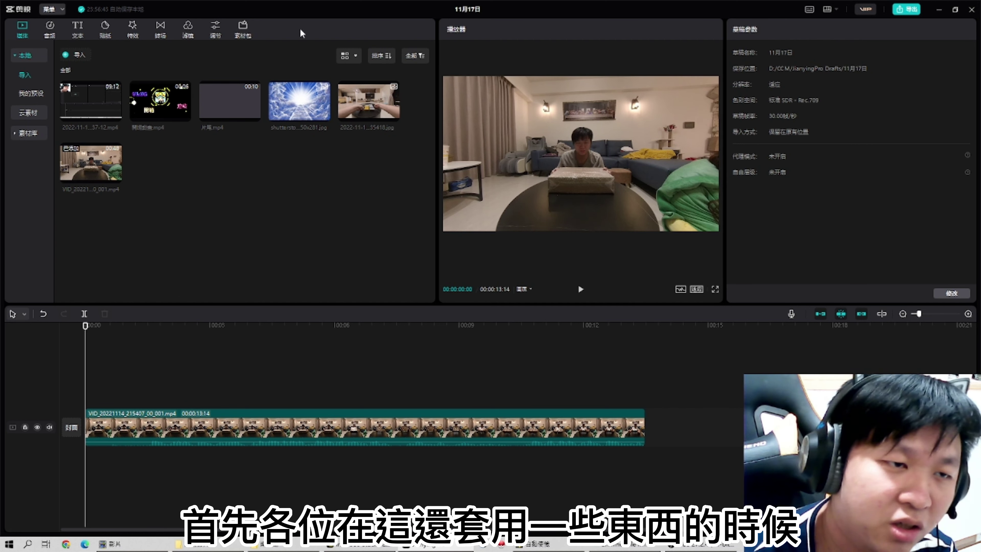
Step: Add the 啊啊啊 material pack at the start of the timeline and ungroup its text, effect and sound elements
click(249, 31)
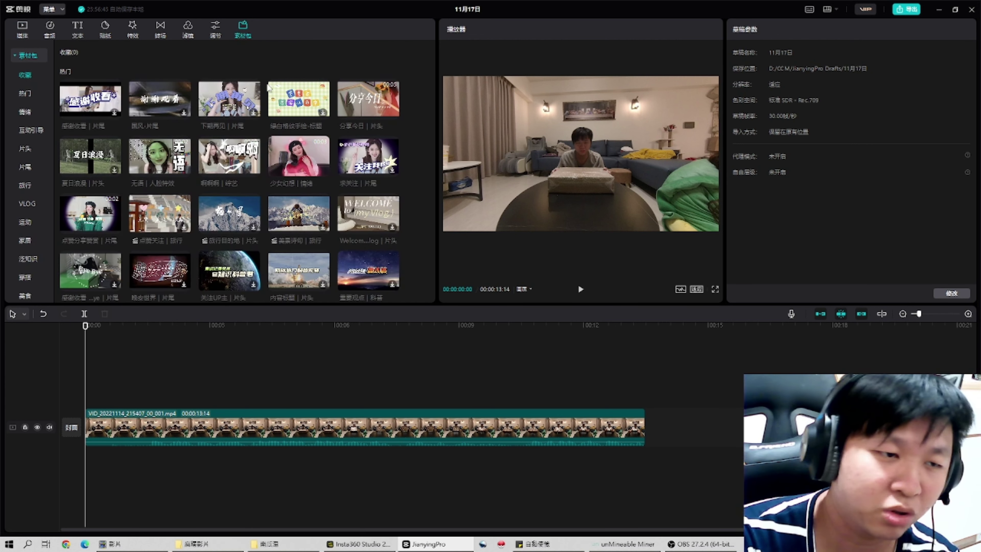
click(242, 168)
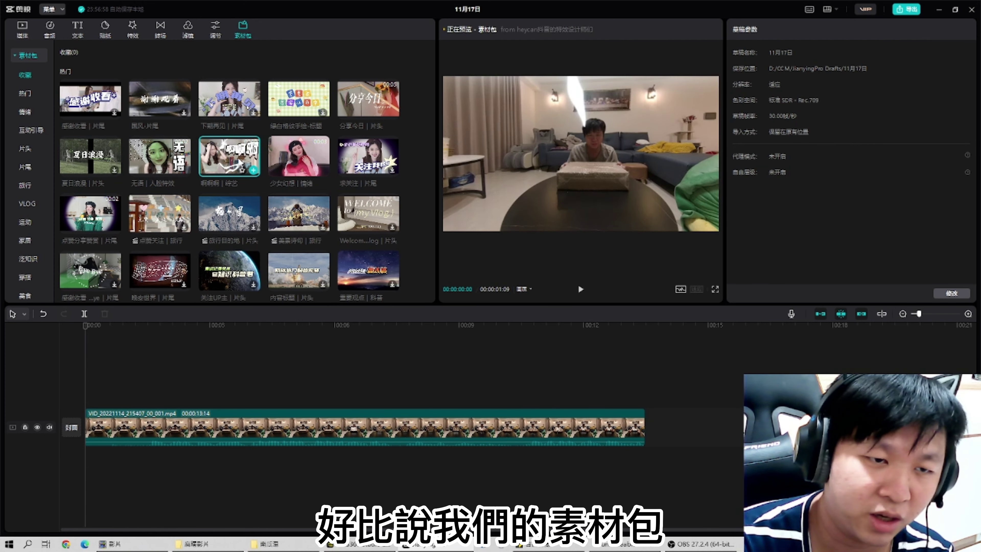
click(253, 171)
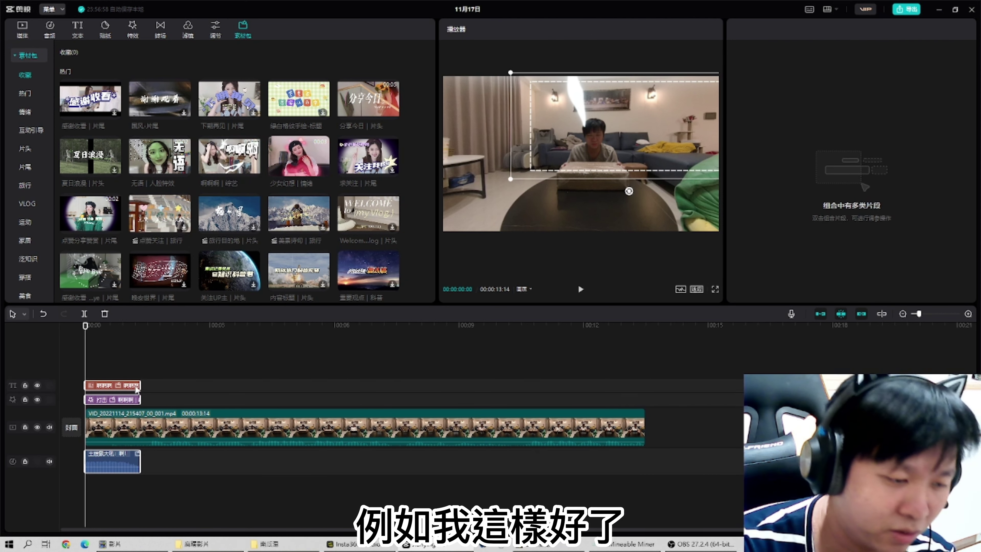
right_click(124, 462)
click(146, 456)
Step: Move the 啊啊啊 text down over the round table in the preview at 00:00:00:09
drag(85, 326, 97, 326)
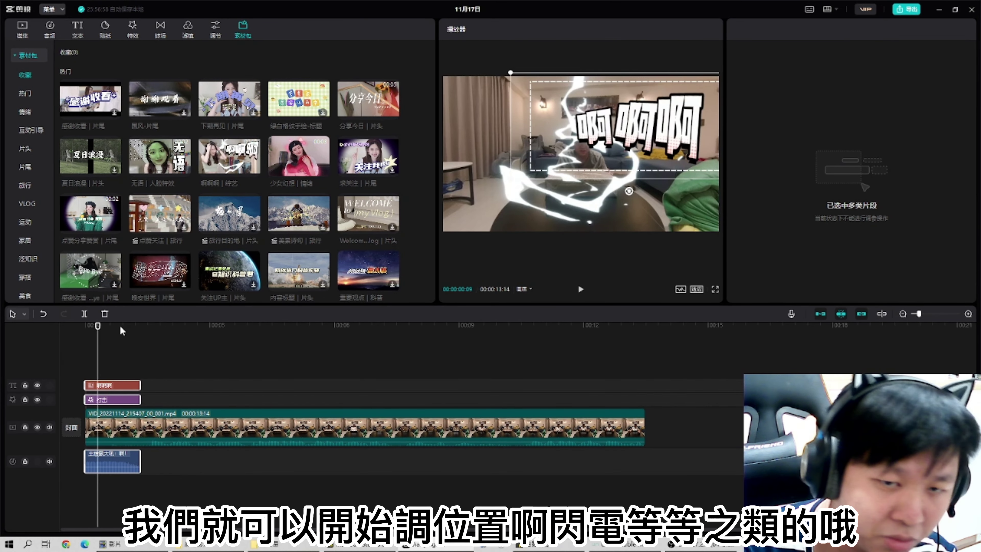
drag(617, 108, 574, 187)
click(576, 108)
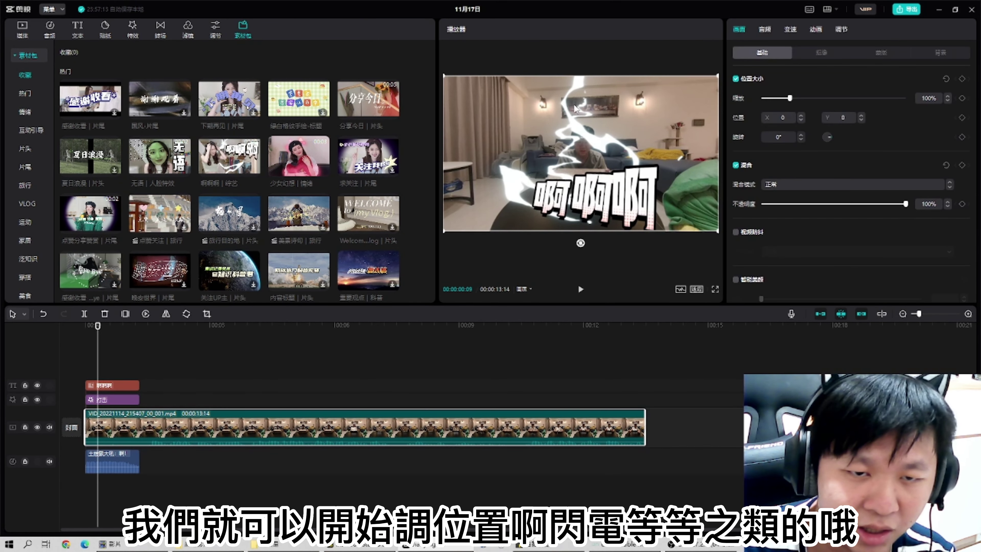
click(577, 163)
Step: Try to reposition the 打击 lightning effect in the preview
click(136, 398)
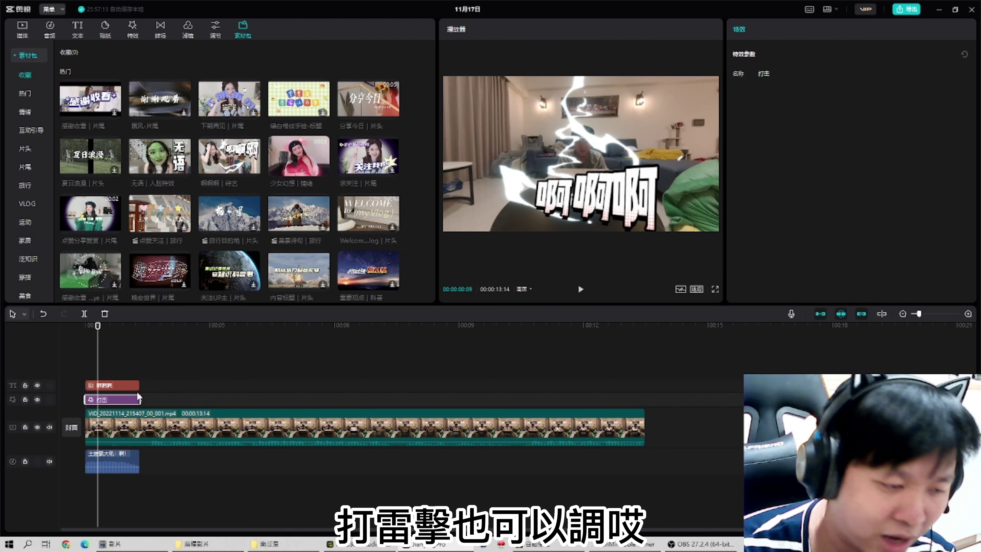
click(582, 136)
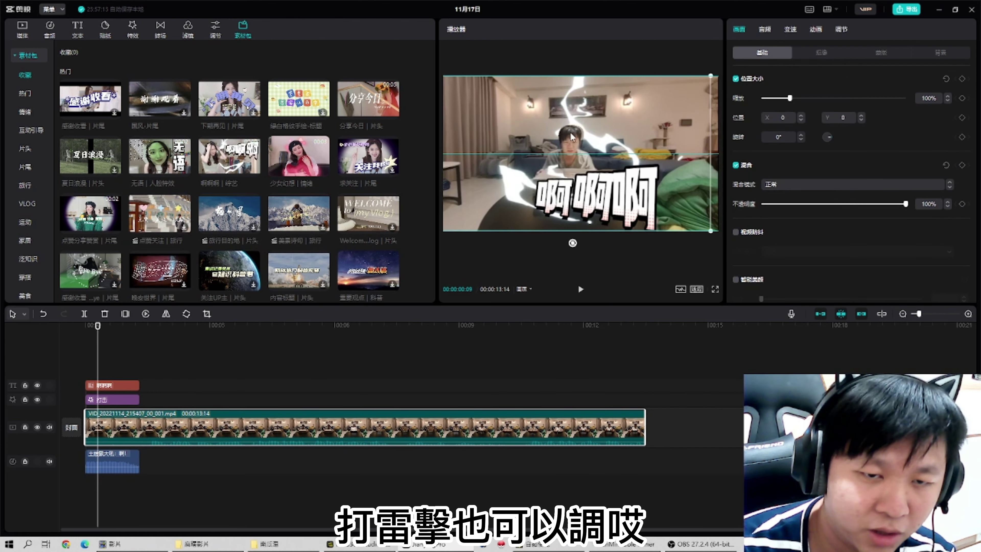
drag(594, 134, 573, 139)
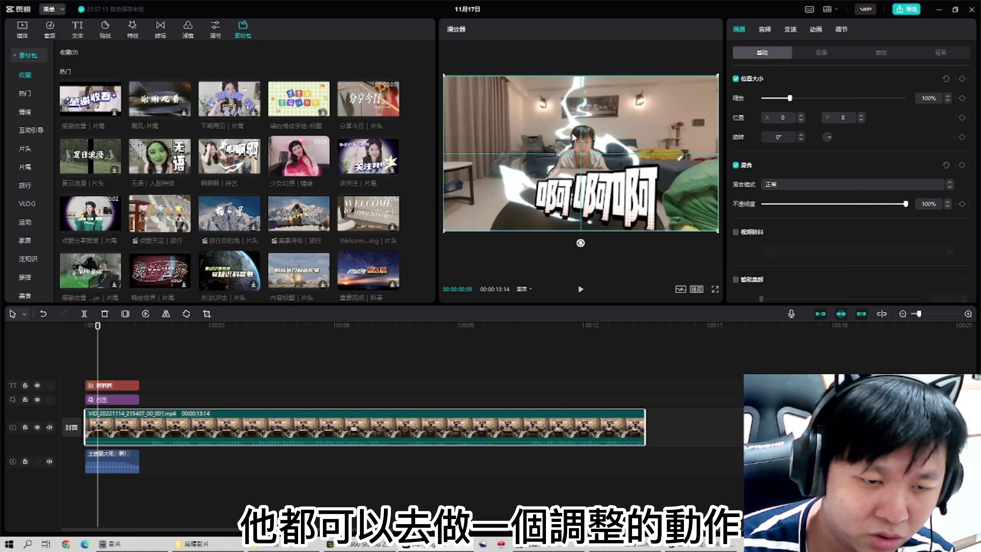
click(113, 401)
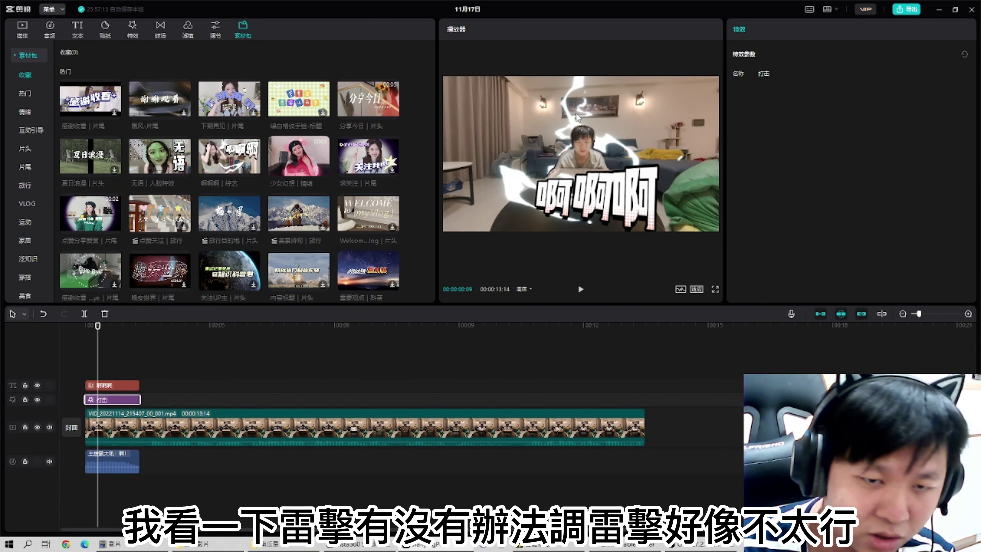
click(546, 111)
click(102, 402)
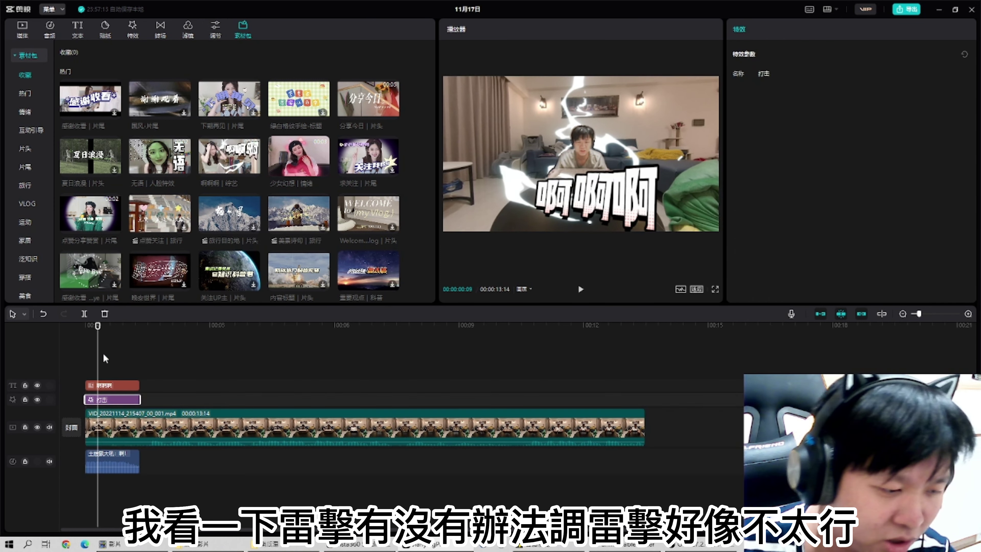
Step: Scale the 啊啊啊 text to 152%, rotate it to -34°, move it to X 728, Y 244, and preview it
mouse_move(99, 326)
mouse_down()
mouse_move(128, 328)
mouse_move(113, 326)
mouse_up()
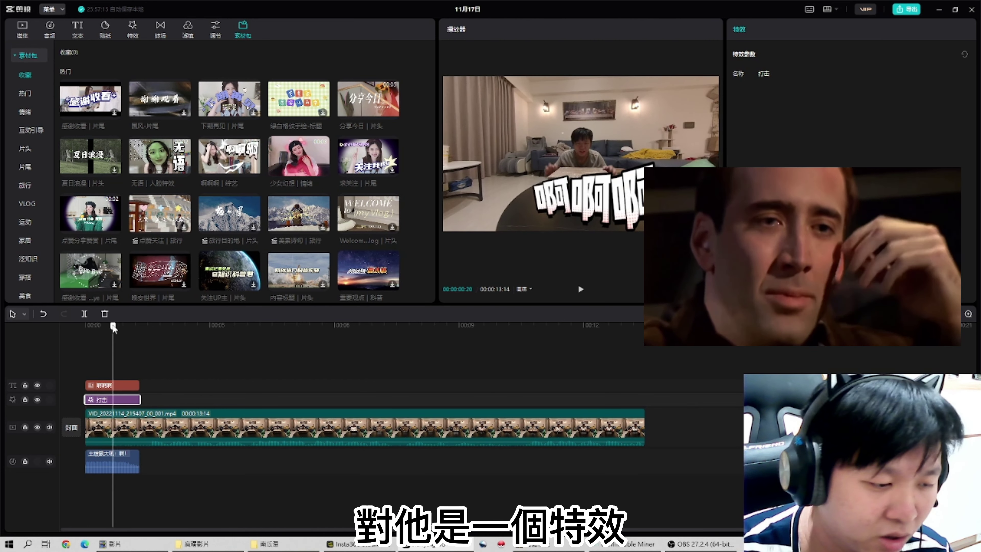
click(112, 385)
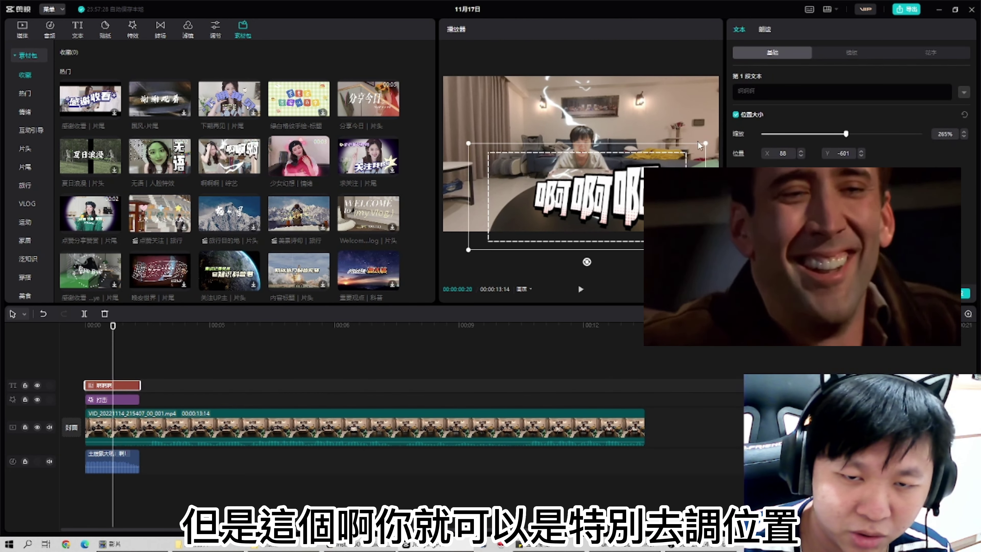
scroll(579, 205, down, 8)
drag(574, 207, 527, 194)
drag(533, 228, 553, 226)
drag(526, 155, 623, 124)
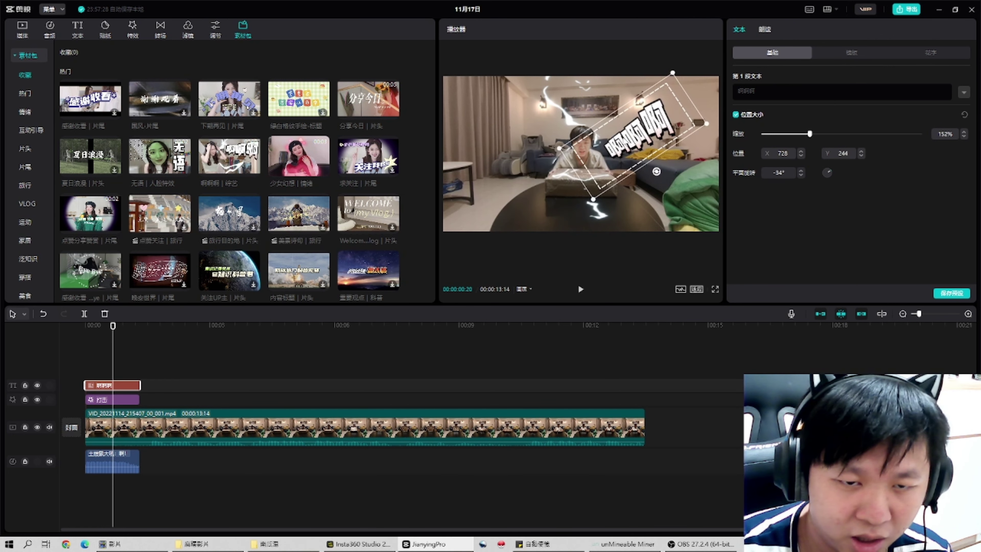
click(582, 288)
click(580, 289)
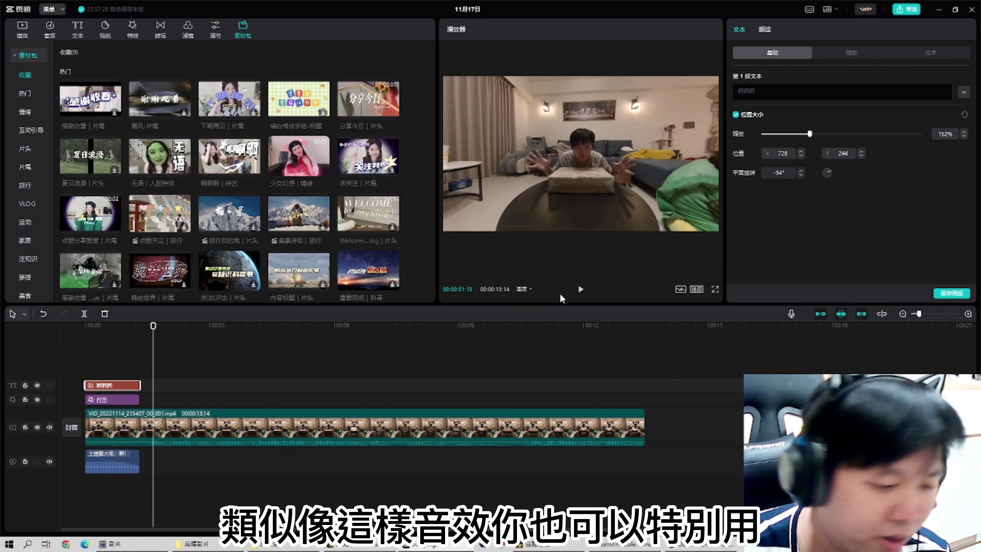
Step: Delete the pack's sound effect clip and play back the beginning of the video
click(114, 464)
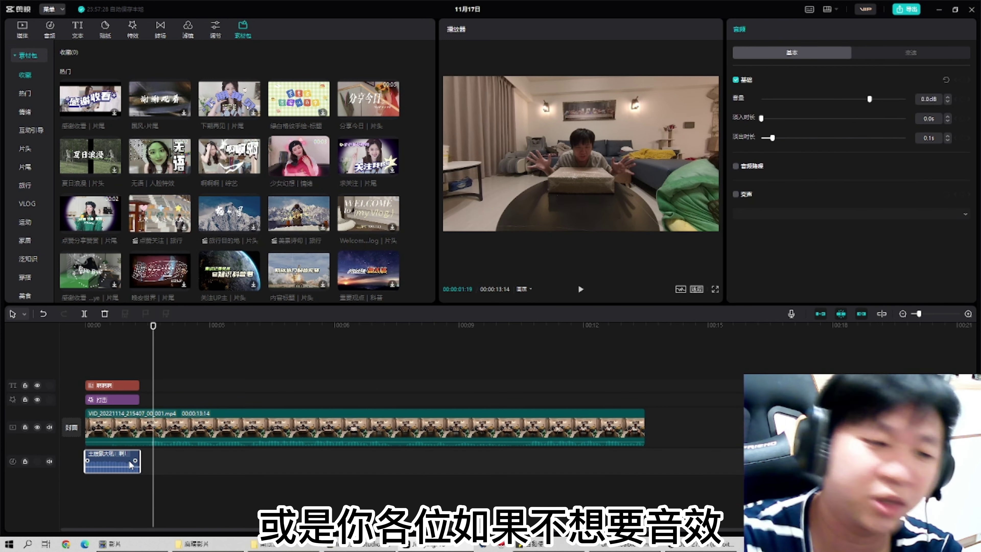
key(Delete)
click(95, 358)
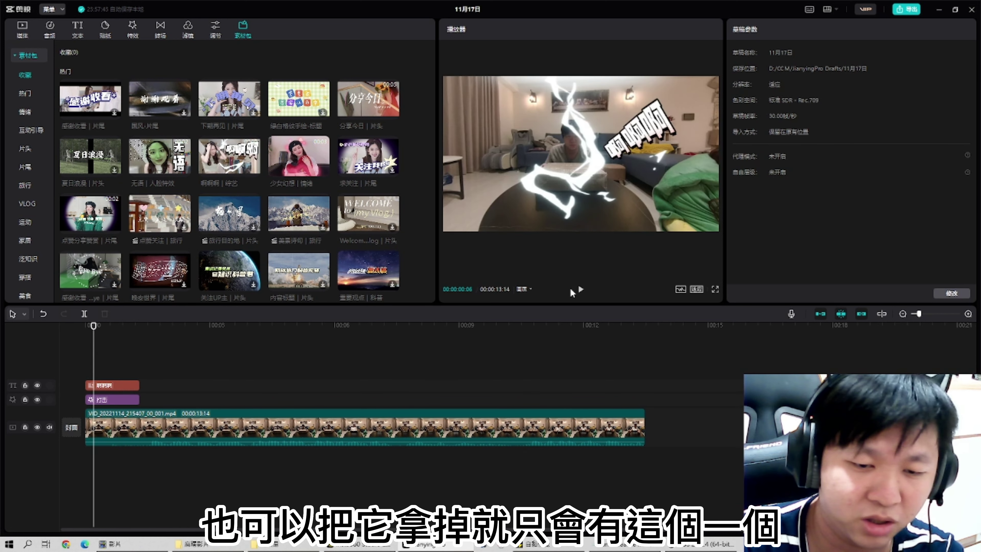
click(580, 290)
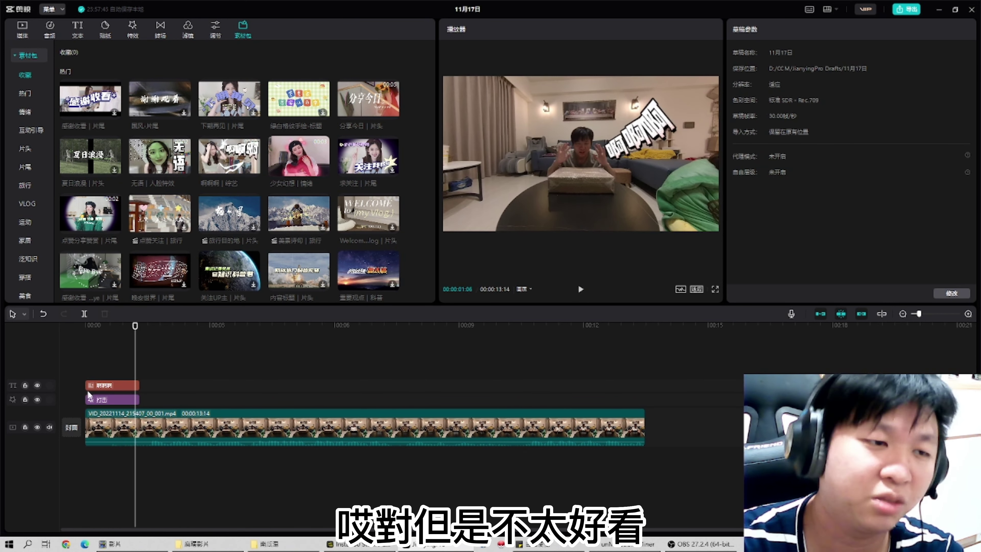
Step: Delete the 啊啊啊 text and 打击 effect clips and return the playhead to the start
drag(158, 405, 94, 368)
key(Delete)
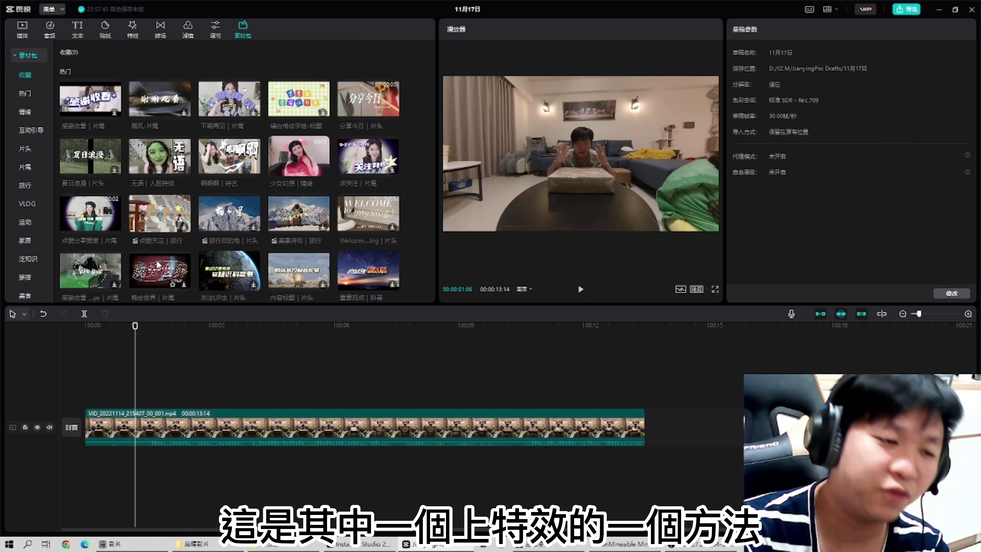
click(93, 326)
click(77, 334)
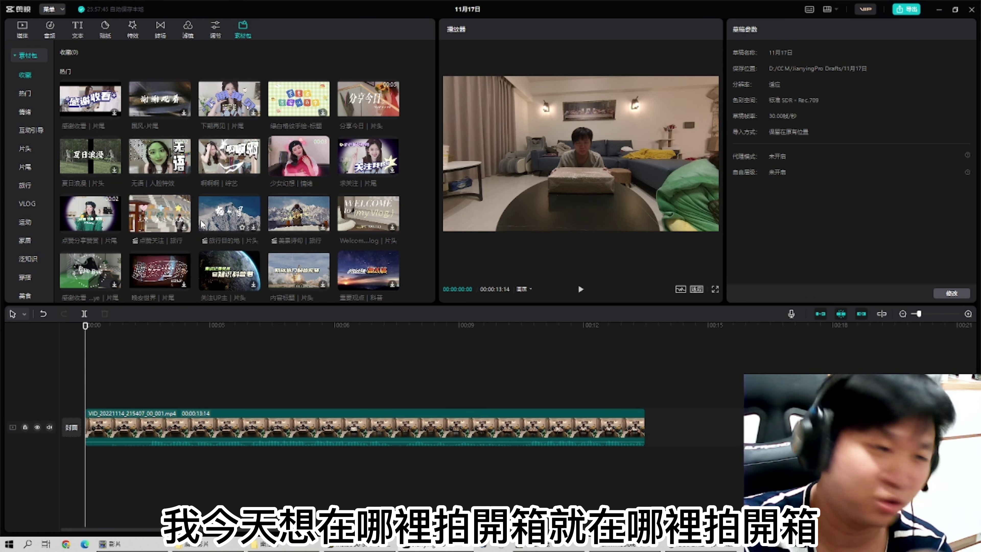
Step: Apply smart cutout (智能抠像) to the video clip to isolate the person, and play the result
click(22, 30)
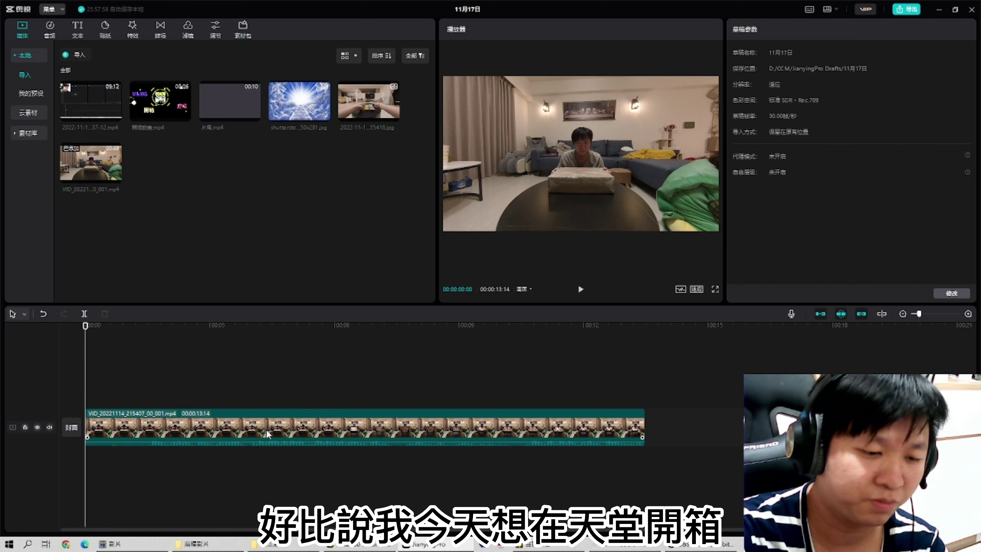
click(278, 423)
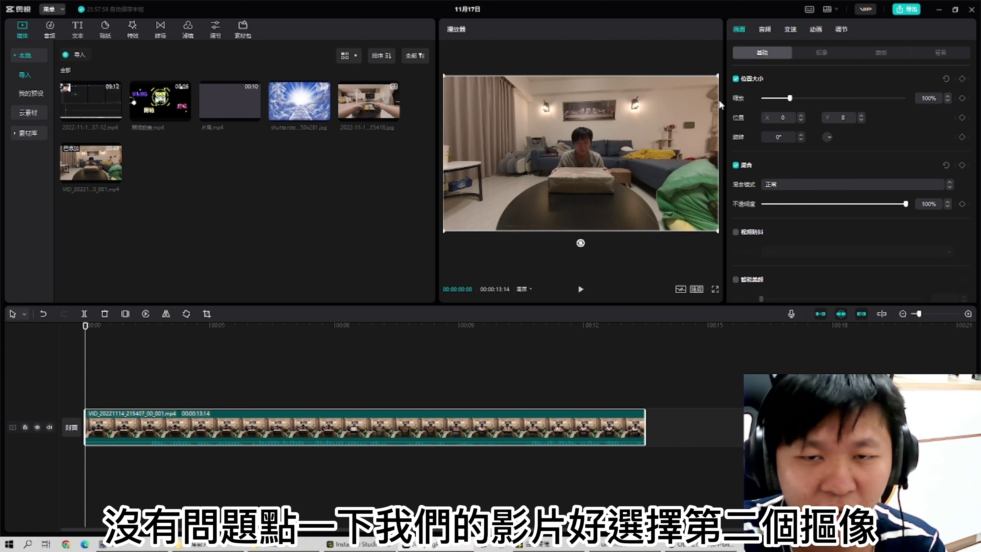
click(822, 53)
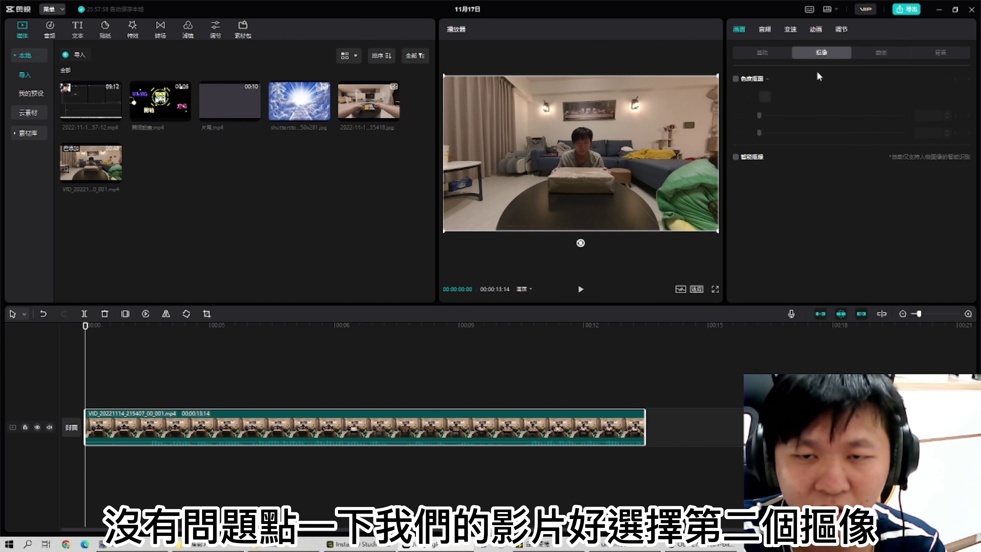
click(736, 157)
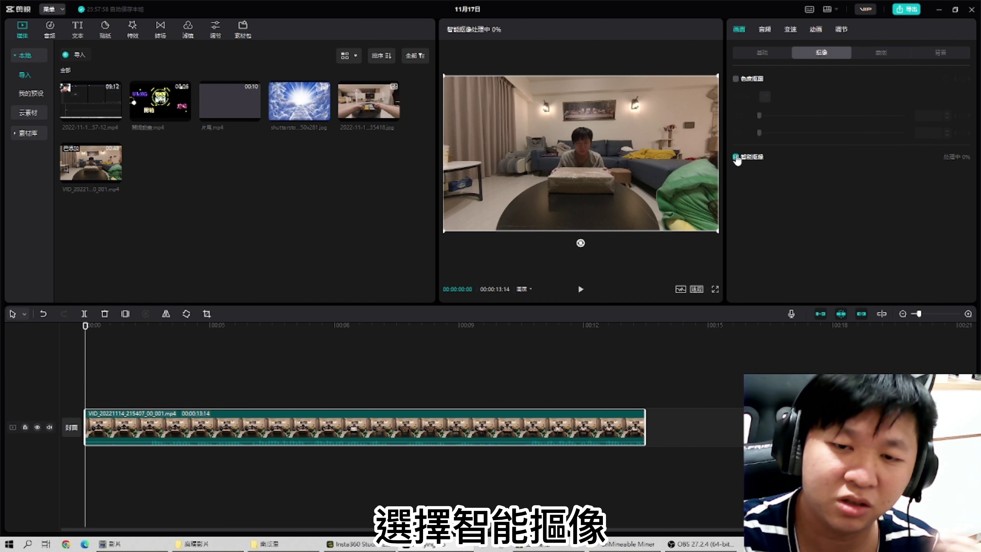
click(581, 289)
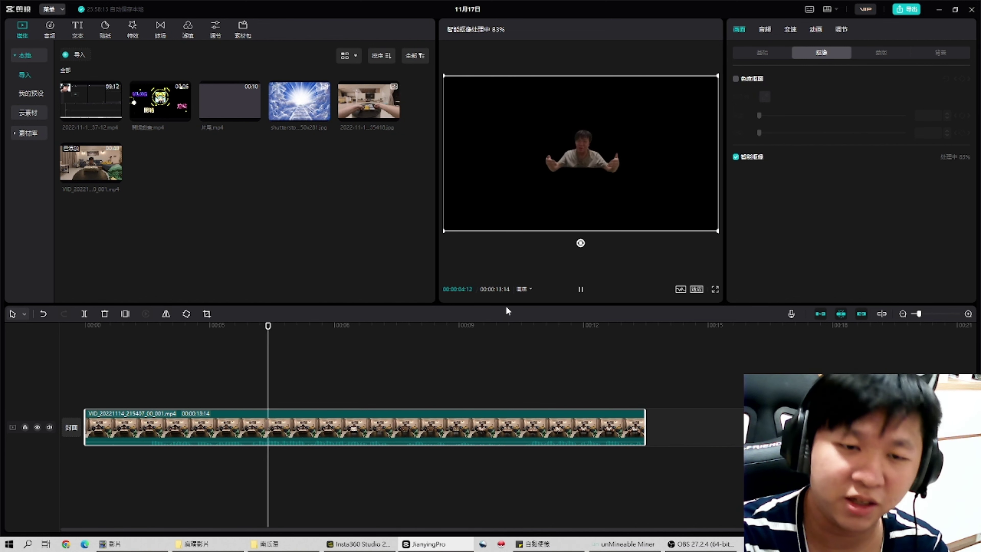
Step: Pause playback and add the heaven image to the timeline as a background layer beneath the cut-out video clip
click(582, 290)
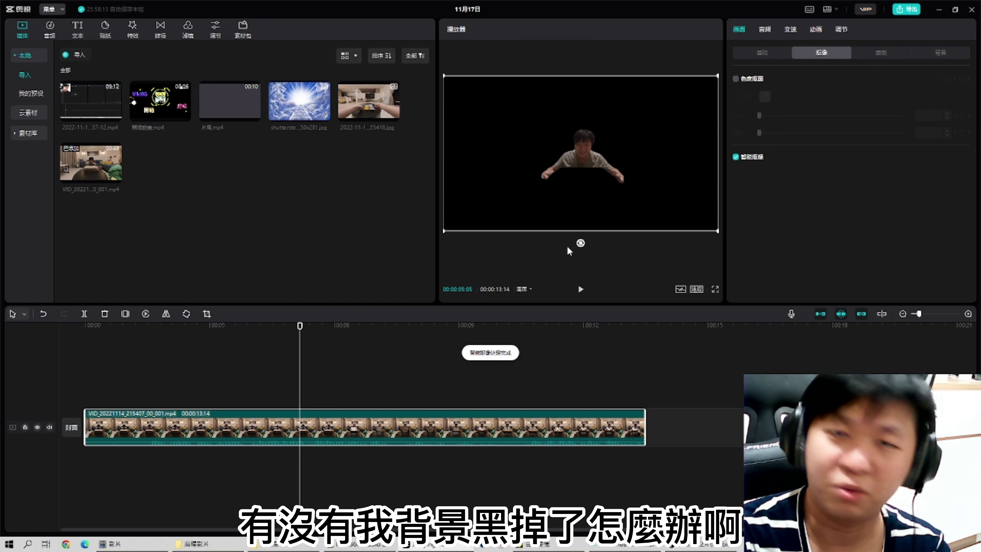
drag(323, 116, 184, 389)
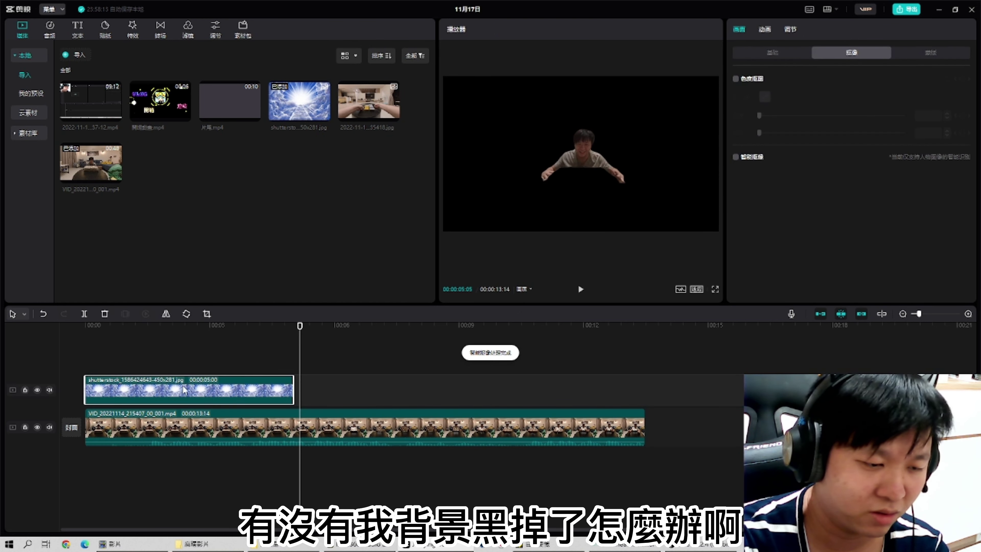
click(213, 327)
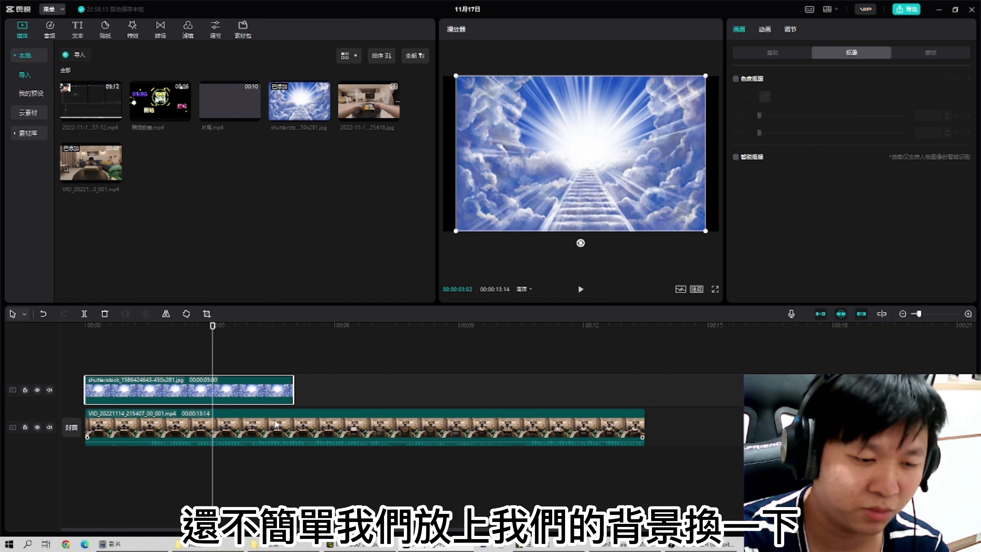
drag(250, 389, 245, 432)
drag(354, 424, 143, 387)
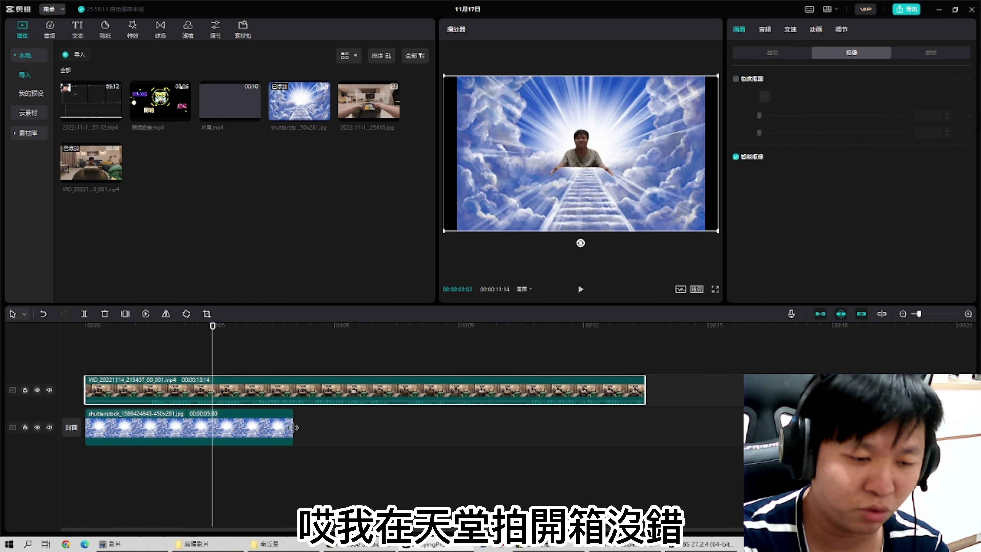
Step: Extend the heaven image to the end of the video clip and play the composite
drag(292, 427, 645, 427)
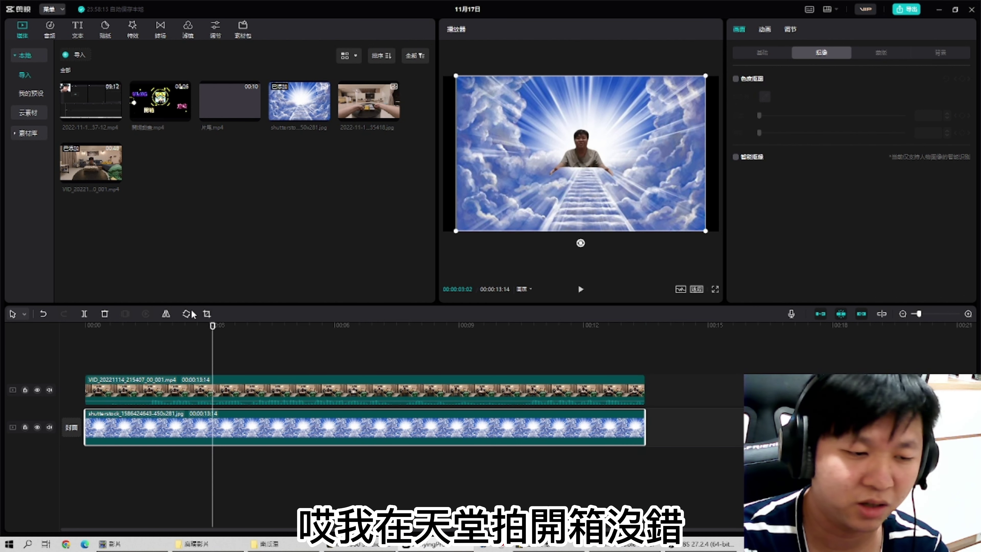
click(582, 294)
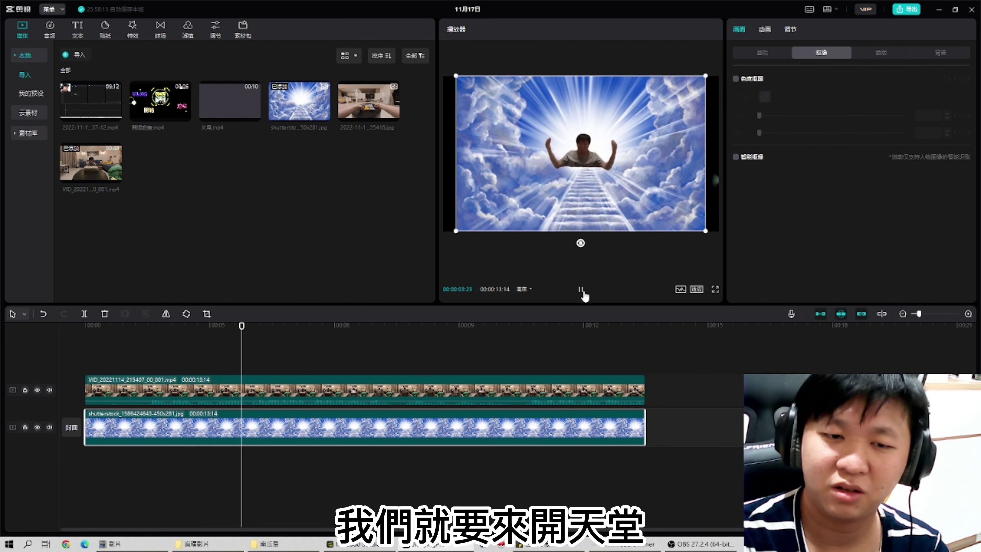
click(580, 290)
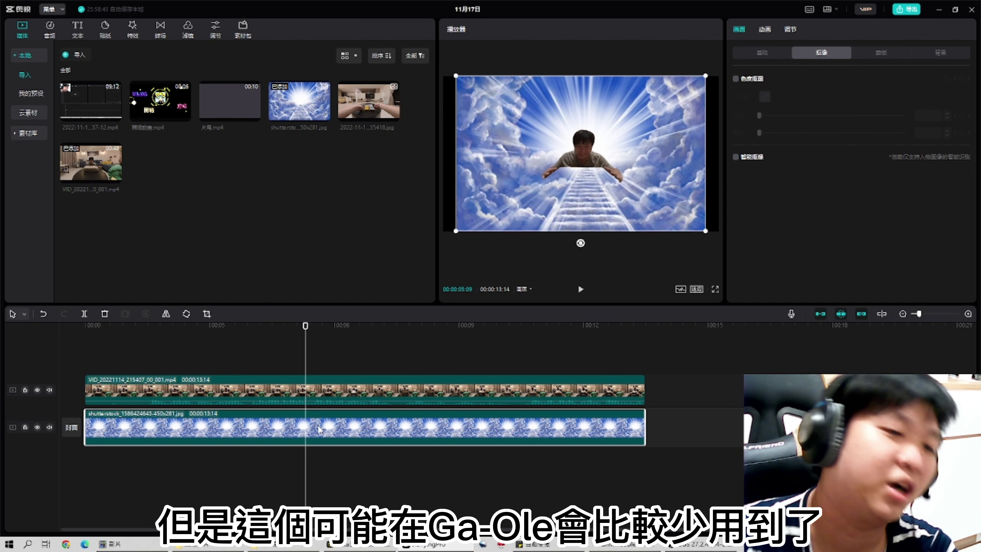
Step: Remove the heaven image and the smart cutout, leaving the video clip on the main track, and return the playhead to the start
key(Delete)
click(348, 398)
drag(348, 398, 377, 429)
click(735, 156)
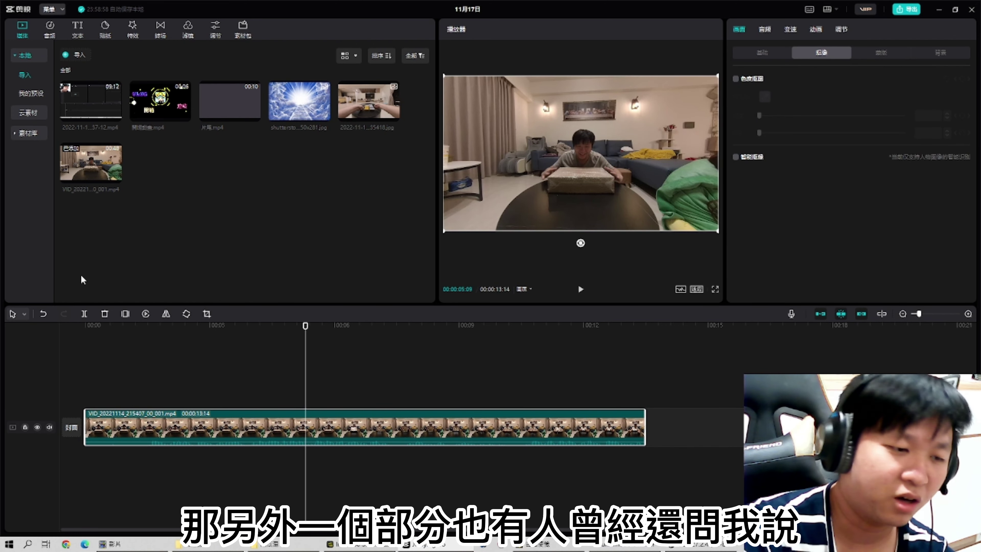
click(149, 362)
drag(149, 325, 85, 325)
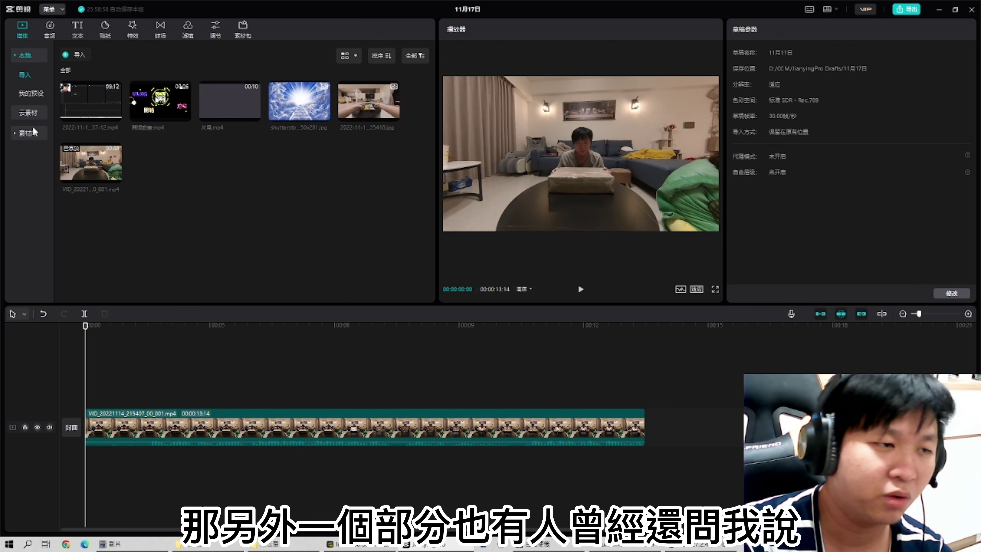
Step: Browse the stock media library (素材库) and open its green-screen (绿幕) category
click(28, 133)
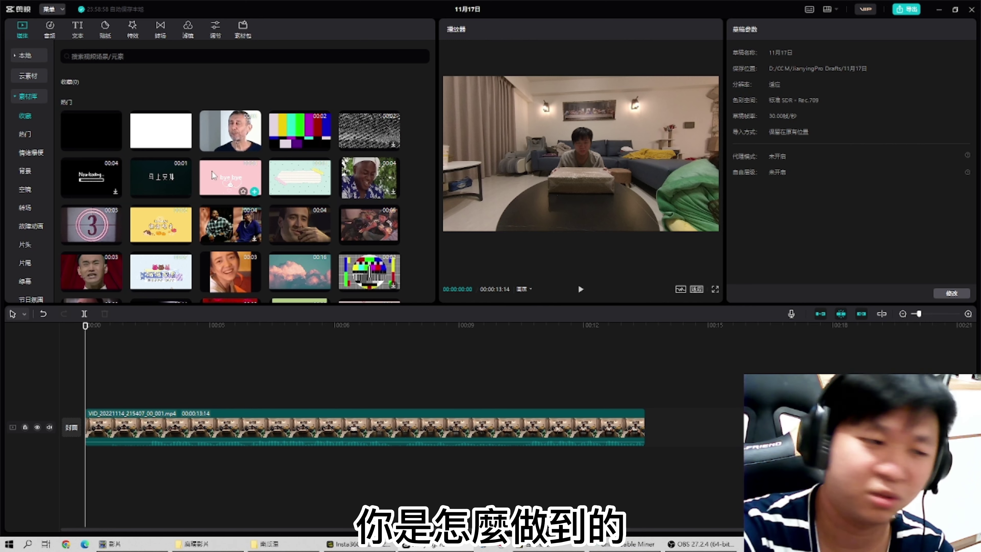
scroll(212, 171, down, 3)
scroll(28, 259, down, 1)
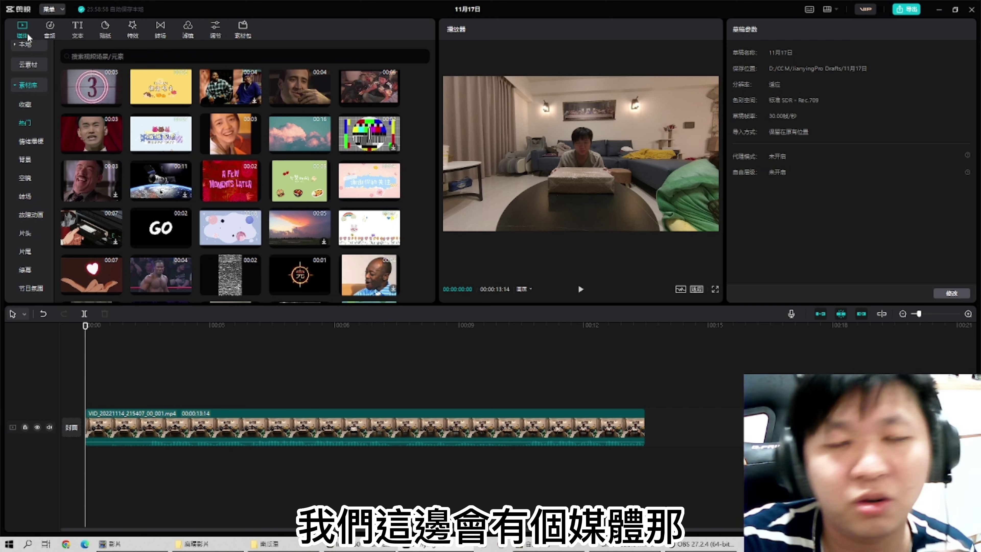
scroll(200, 158, down, 4)
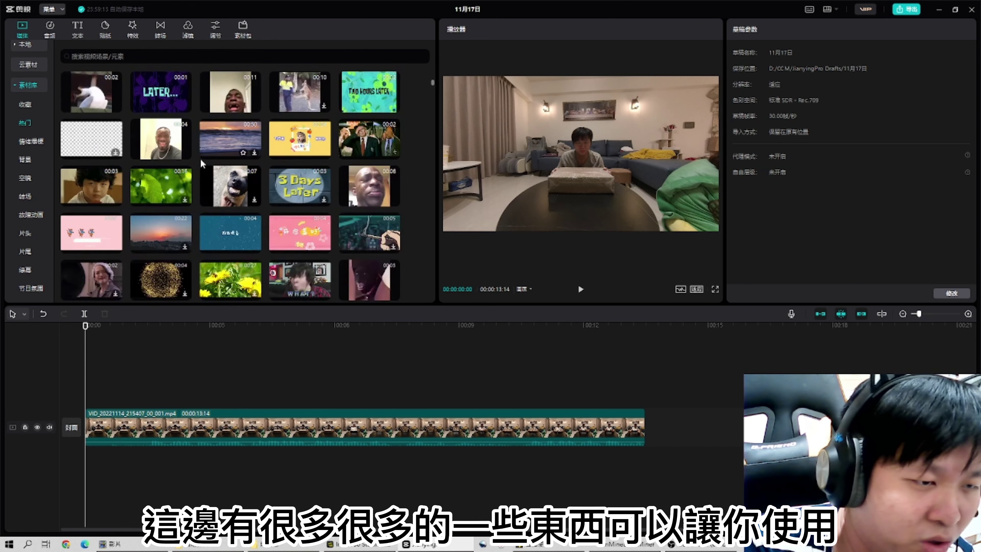
scroll(200, 158, down, 6)
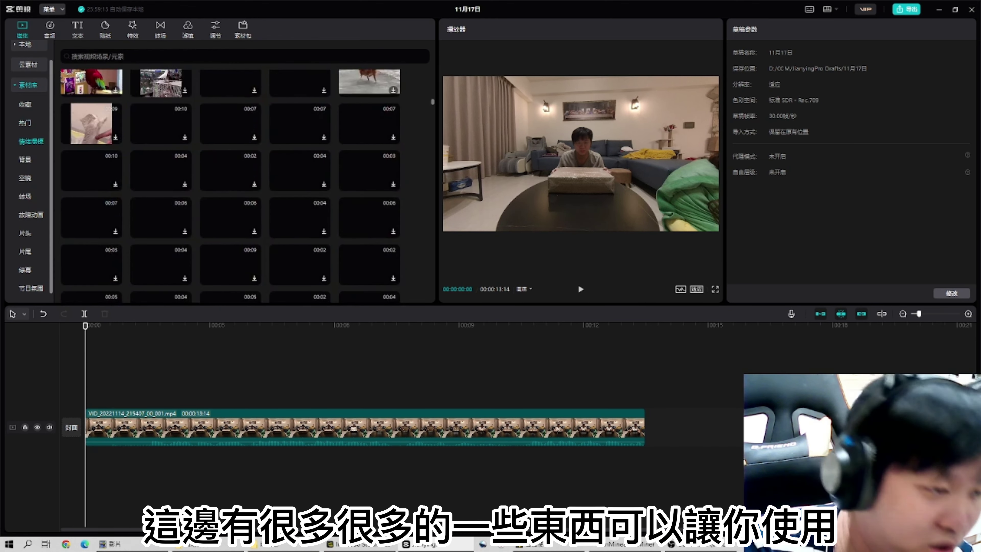
click(36, 268)
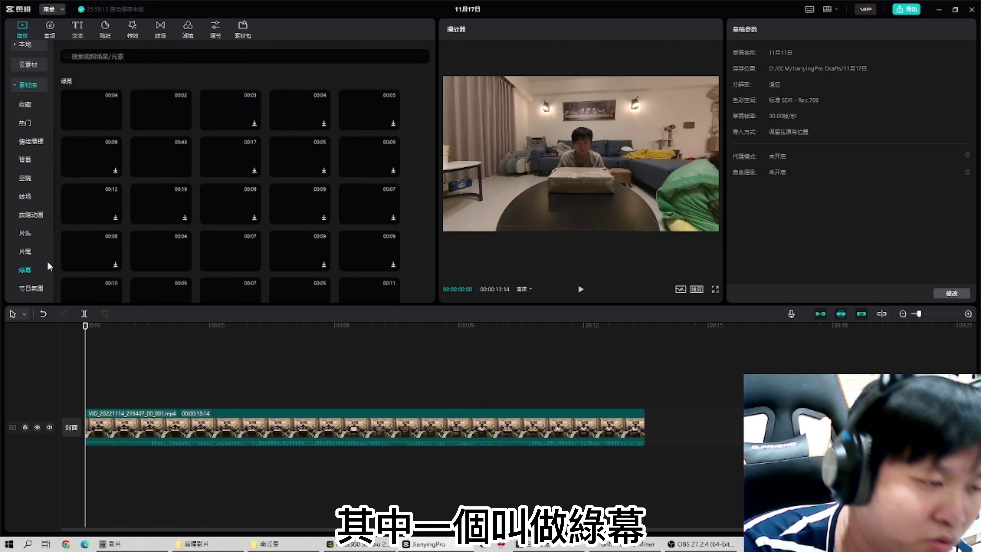
Step: Preview the cheering-crowd green-screen clip and place it on a track above the video at the start of the timeline
scroll(226, 159, down, 1)
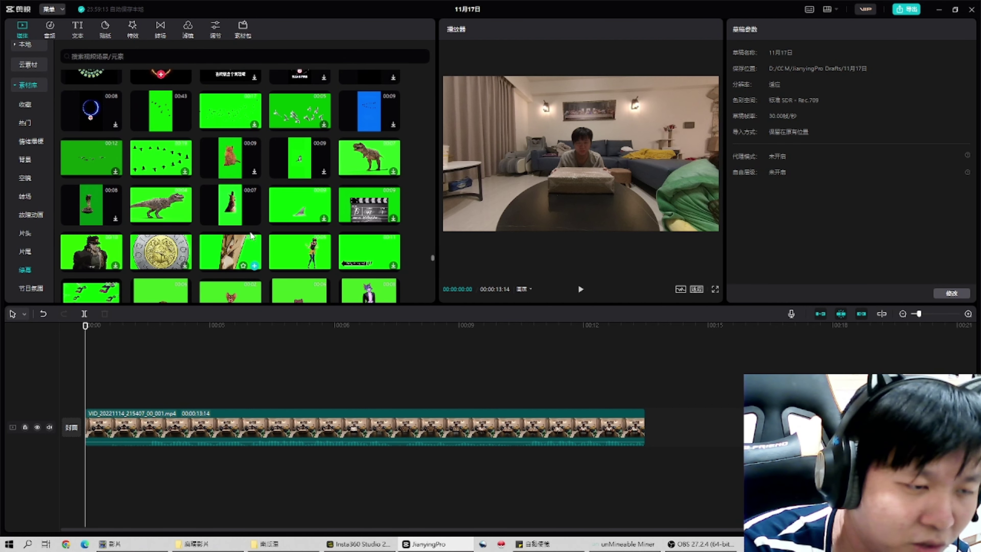
scroll(231, 171, down, 3)
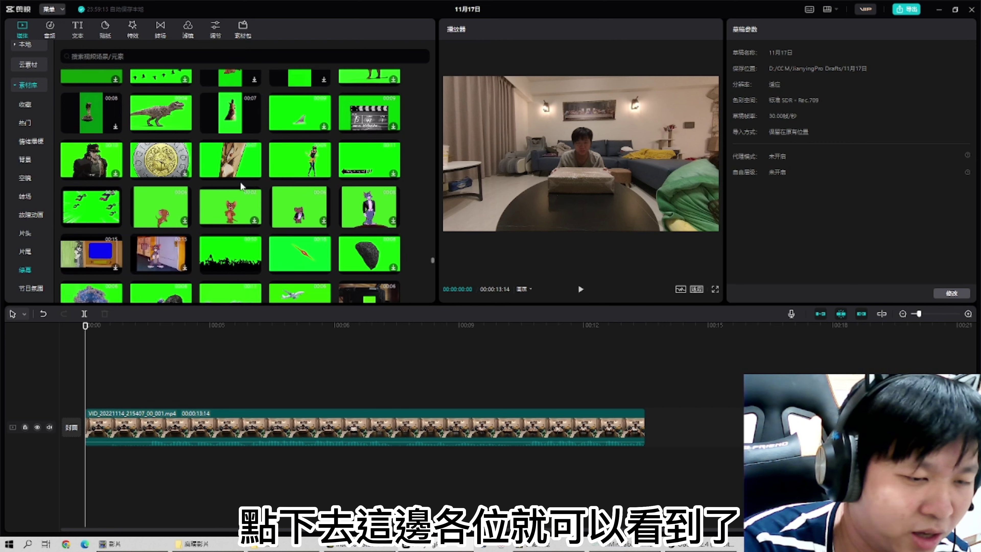
click(240, 210)
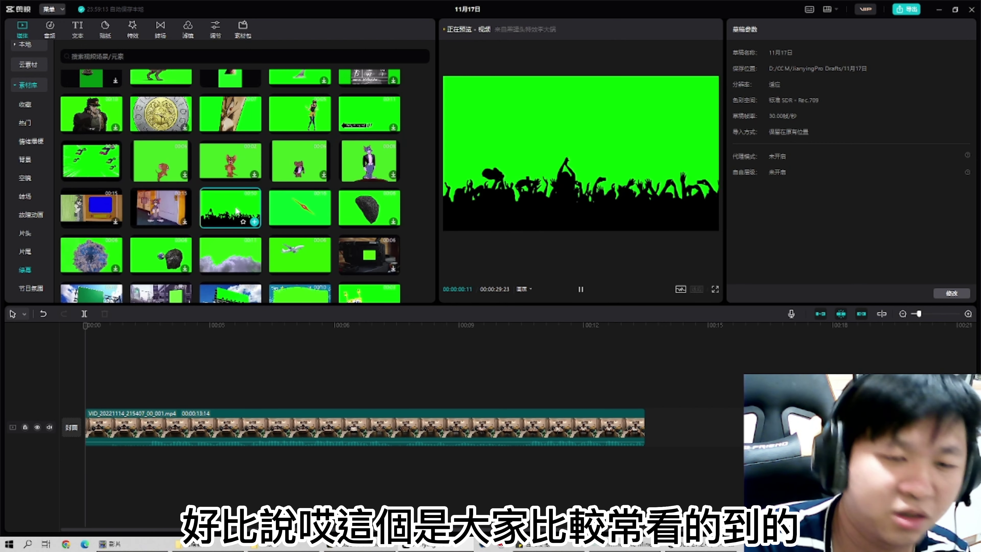
drag(240, 210, 77, 396)
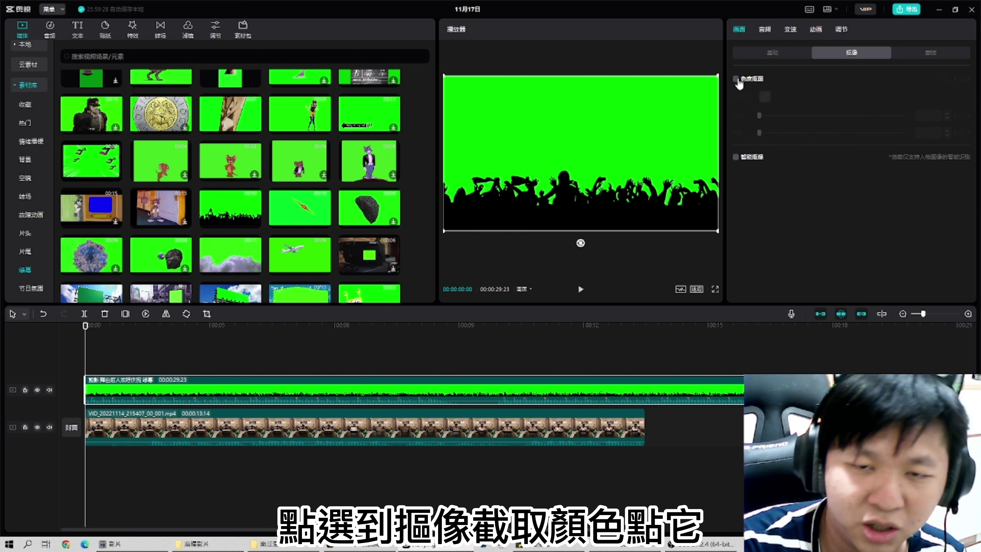
Step: Apply chroma key (色度抠图) to the crowd clip, sampling its green background and setting the intensity (强度) to 100
click(736, 79)
click(766, 97)
click(576, 127)
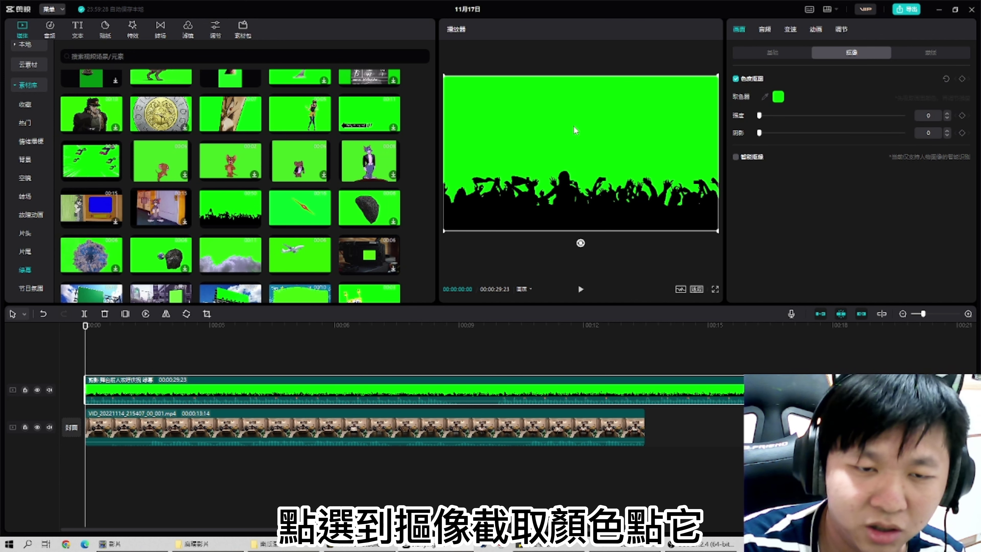
drag(760, 117, 881, 116)
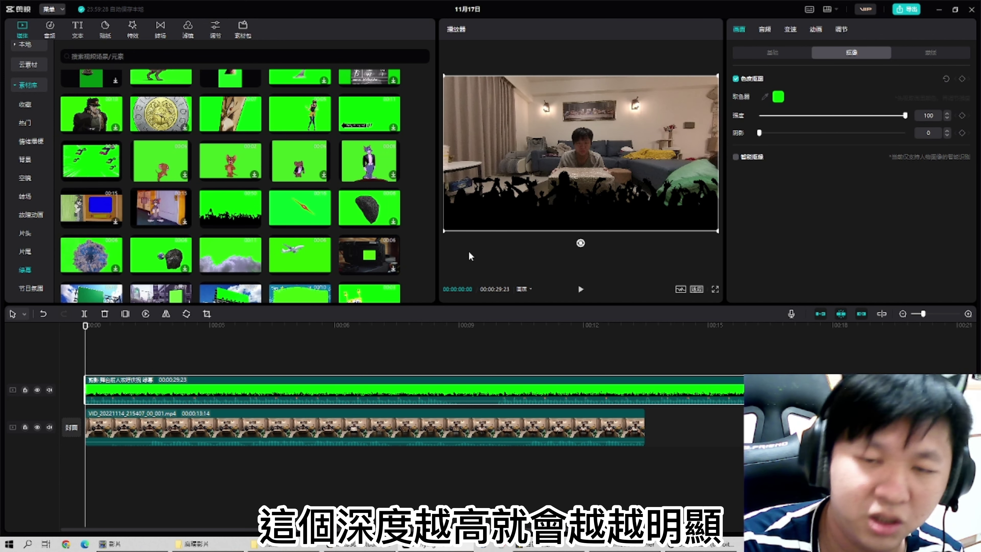
Step: Play the keyed result, split the crowd clip at 00:00:04:06 and delete the part after the cut
click(580, 289)
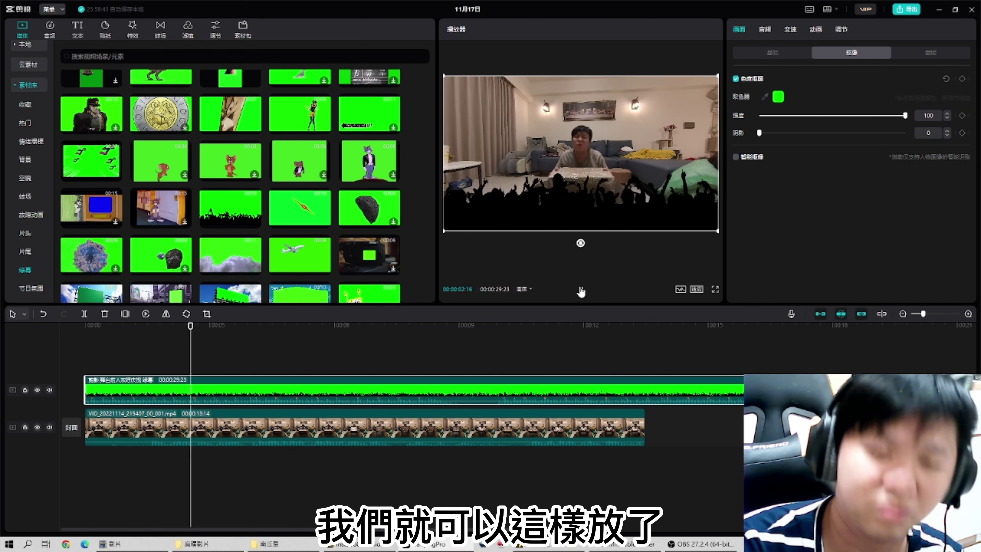
click(581, 290)
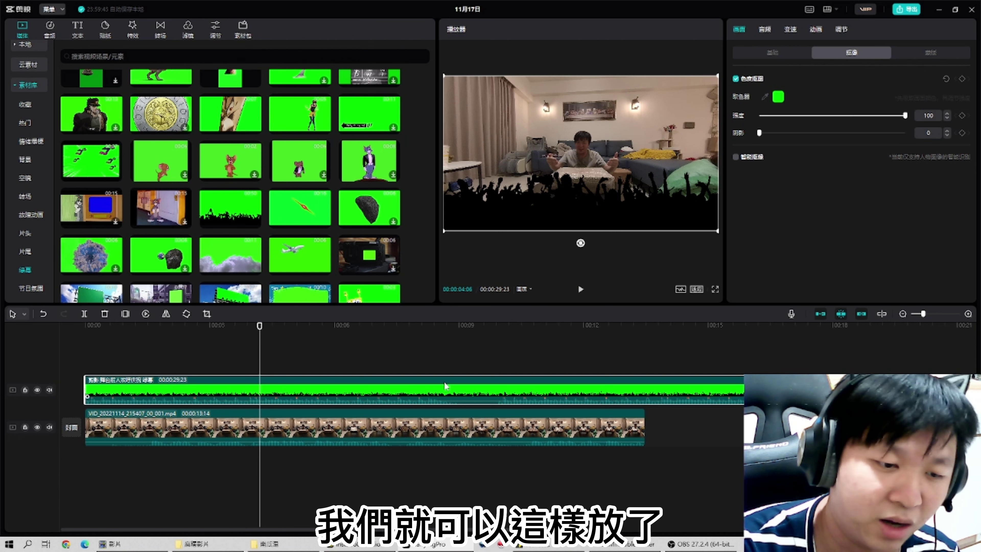
click(85, 314)
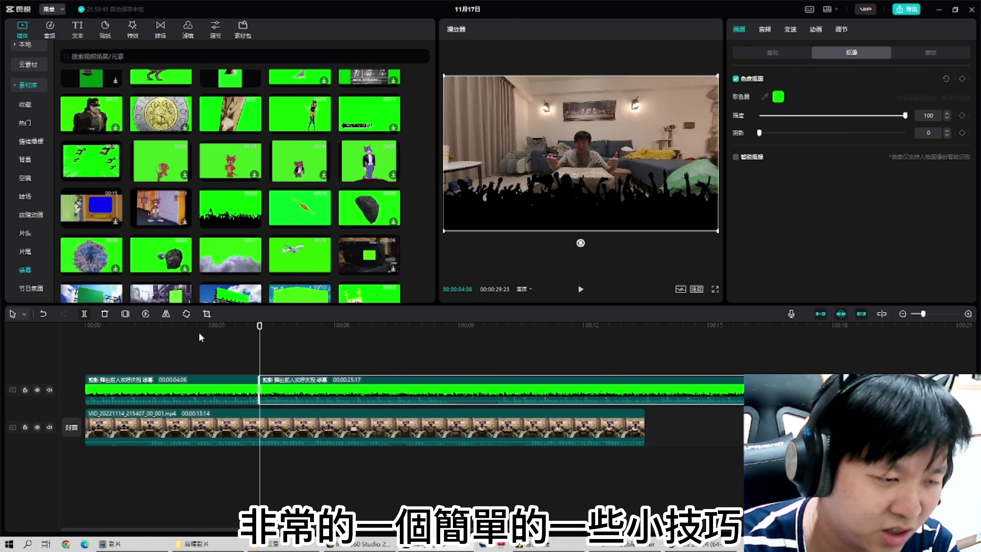
key(Delete)
Step: Preview the smoke-burst green-screen clip and the dark clip with a small green screen from the library
click(93, 257)
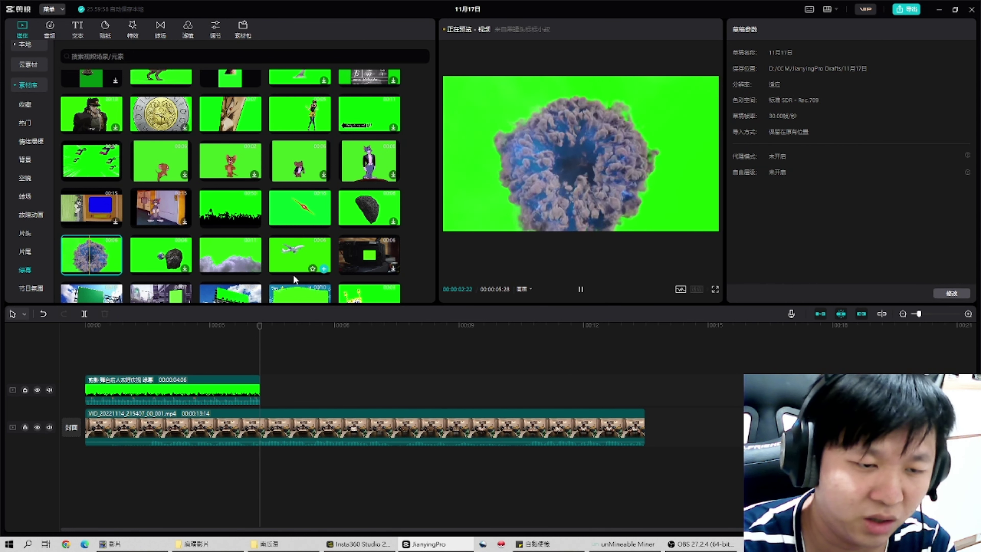
click(356, 255)
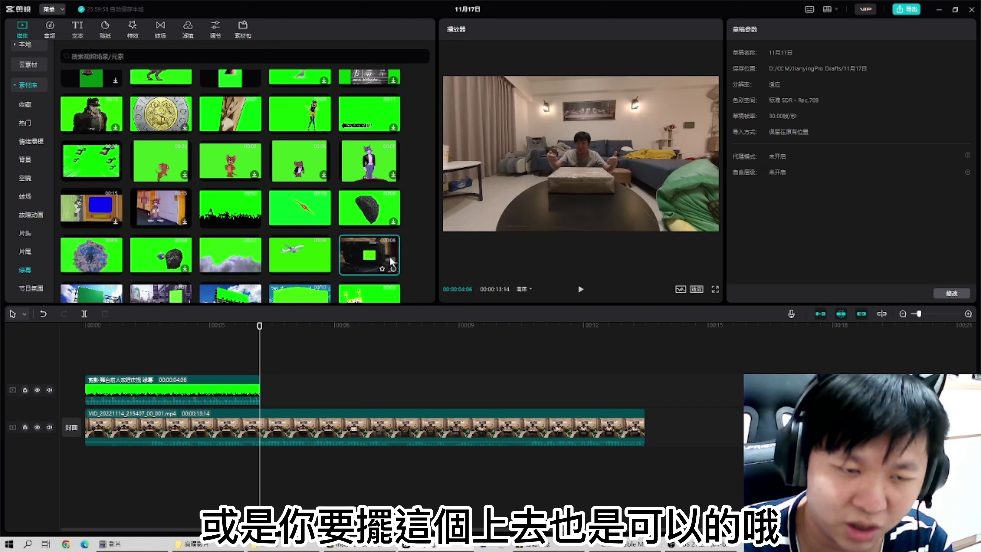